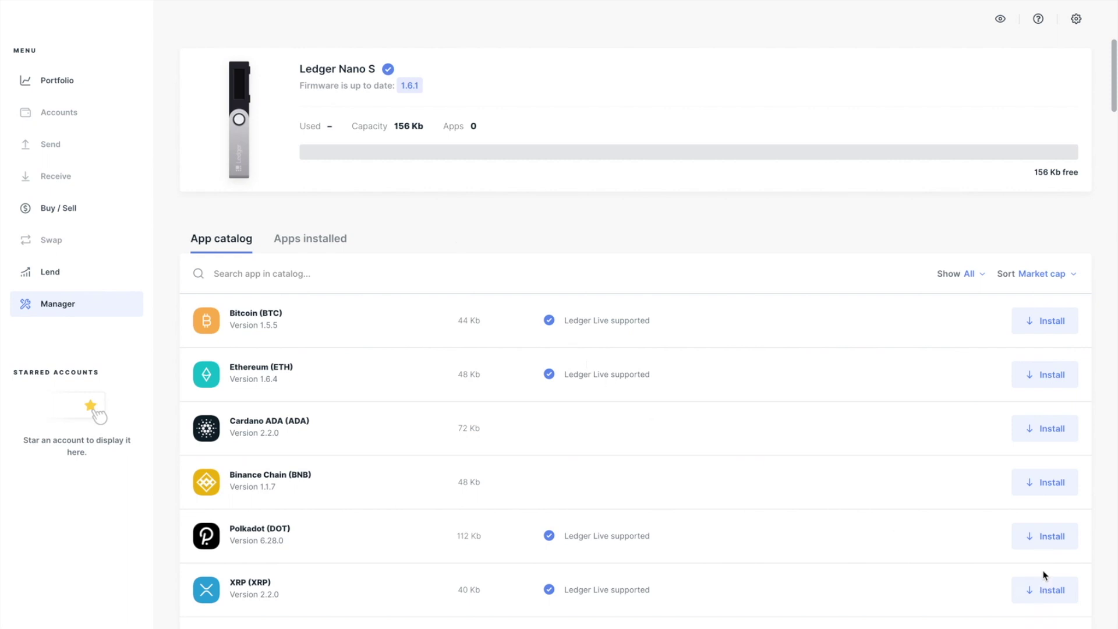
Install the Polkadot (DOT) app on the Nano S and begin adding a Polkadot account.
click(1047, 542)
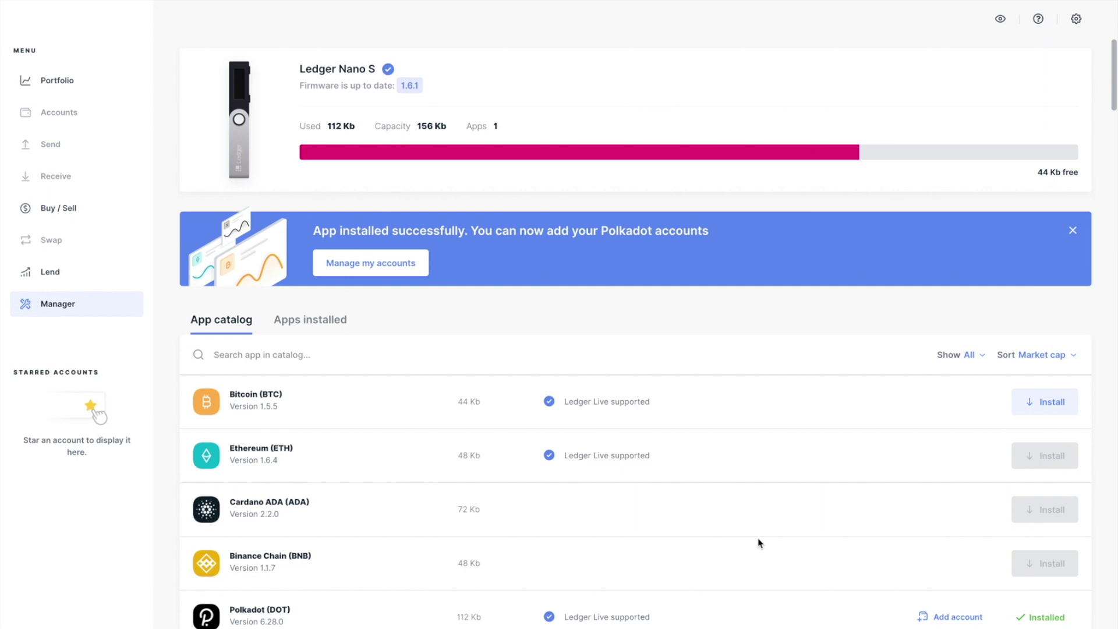
click(383, 271)
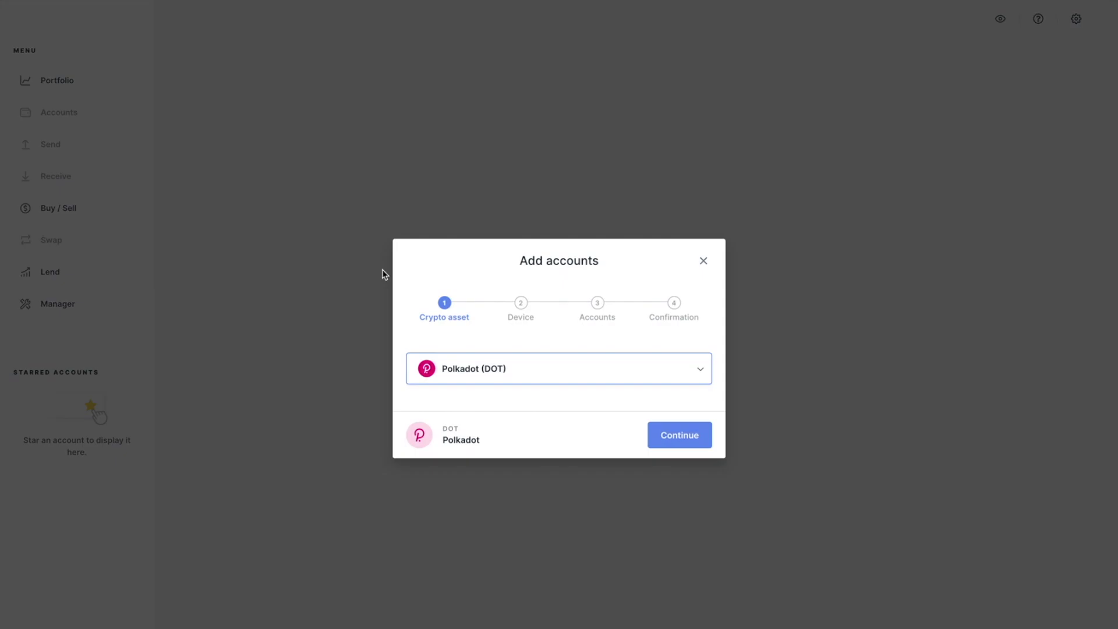
Add the Polkadot (DOT) account with its name trimmed to 'Polkadot'.
click(681, 441)
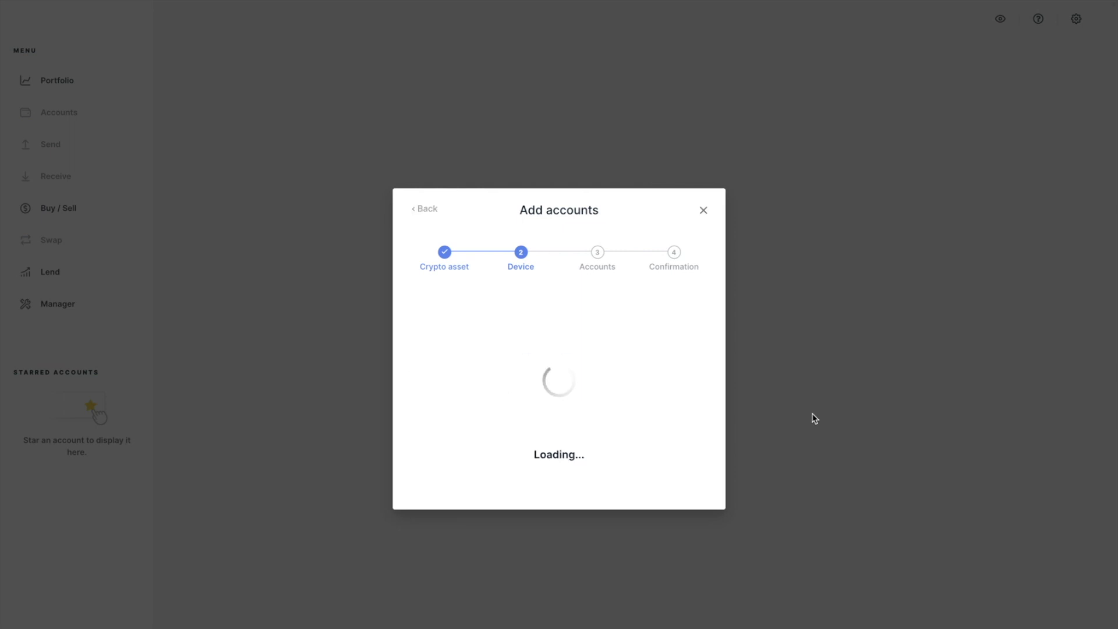
key(BackSpace)
key(BackSpace)
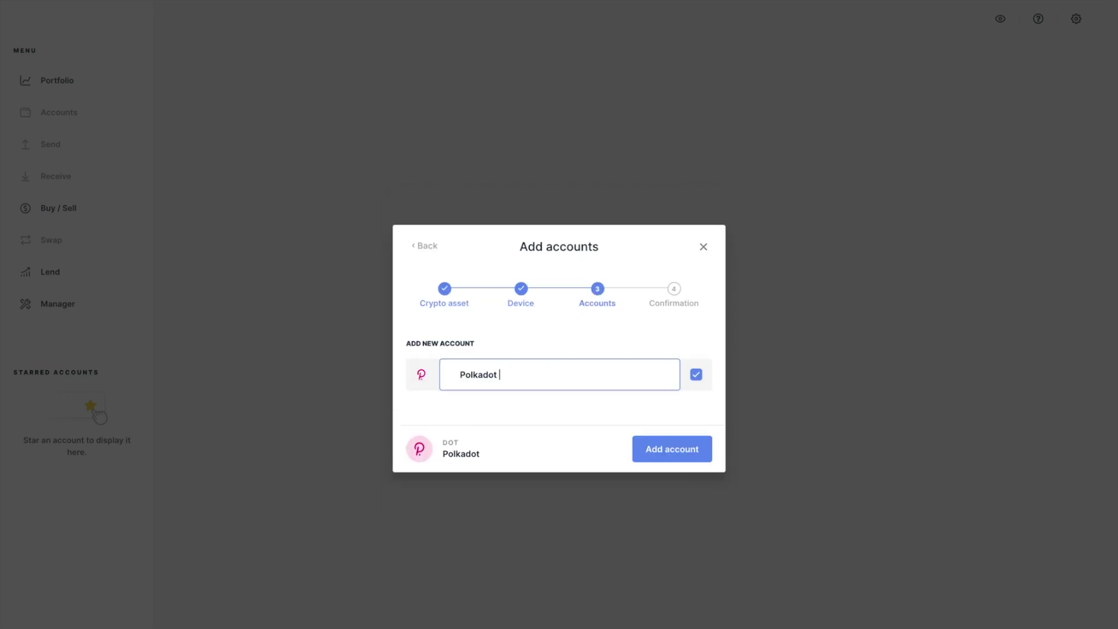
click(665, 452)
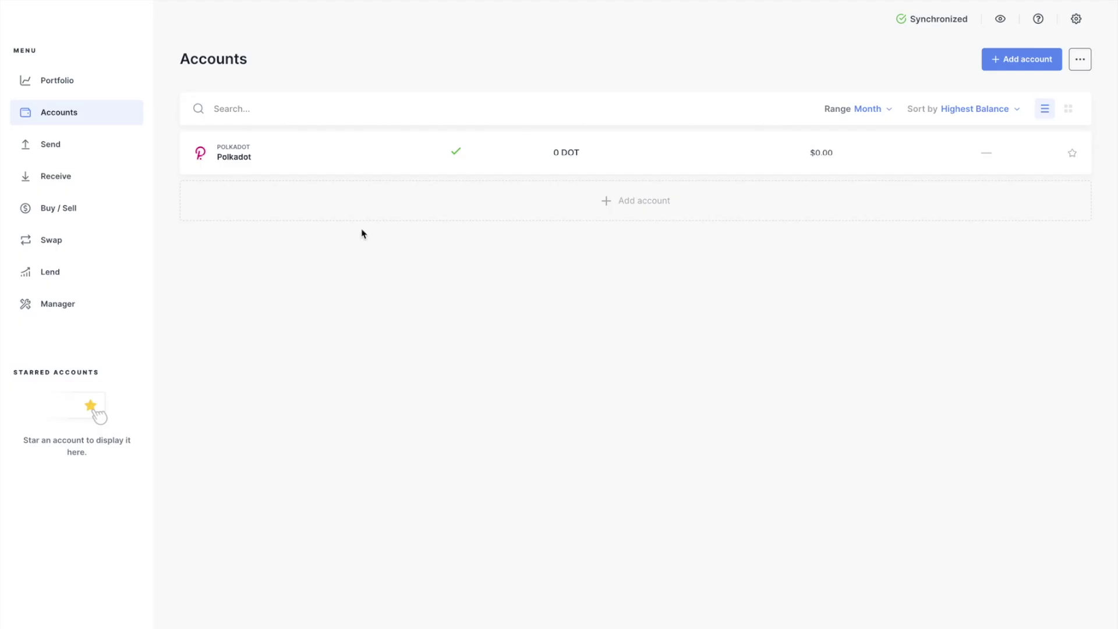
Verify the Polkadot account's receive address on the device, copy it and show its QR code.
click(344, 152)
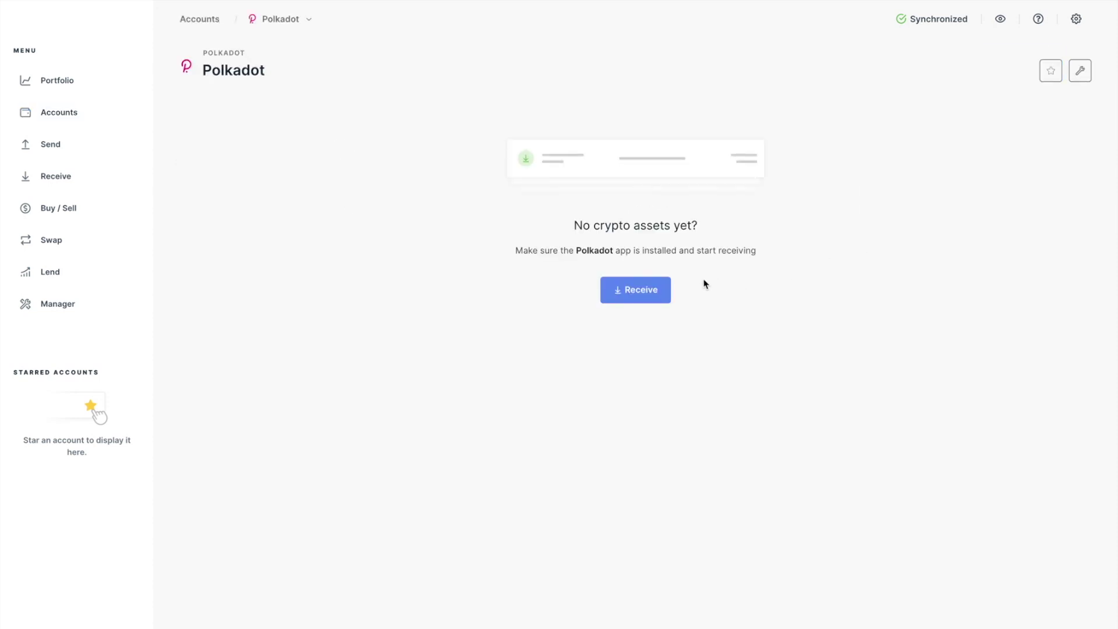
click(640, 291)
click(681, 441)
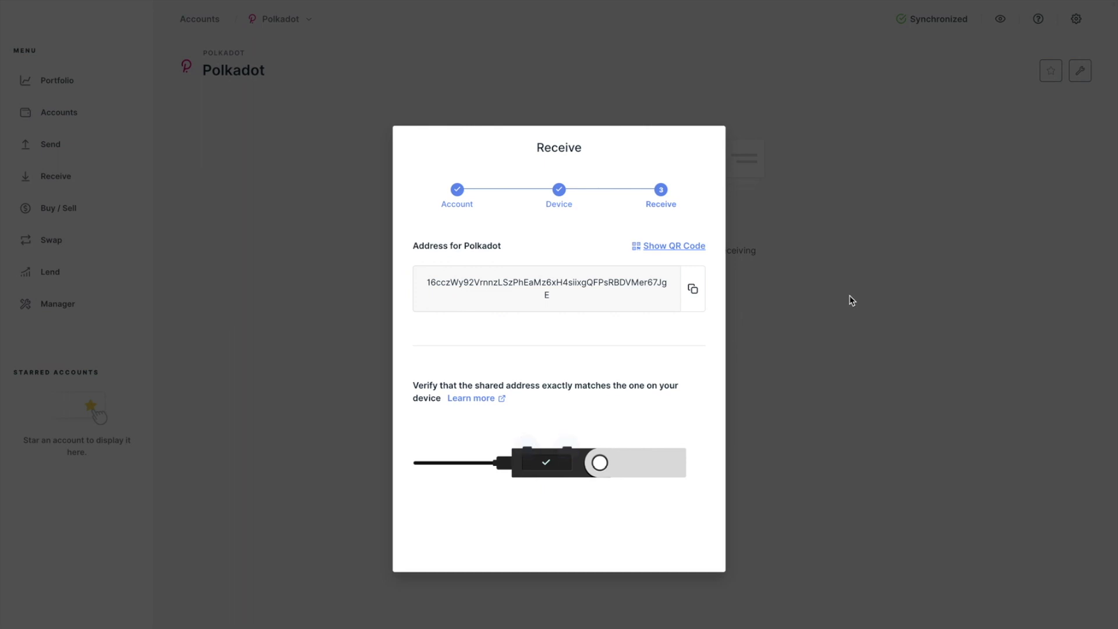
click(524, 437)
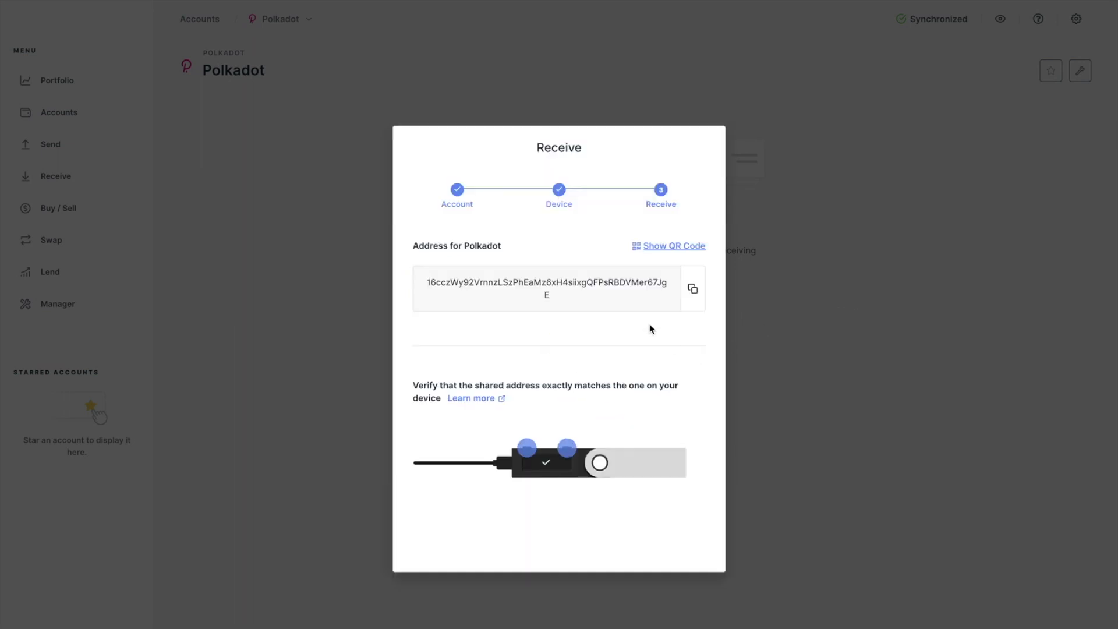
click(693, 289)
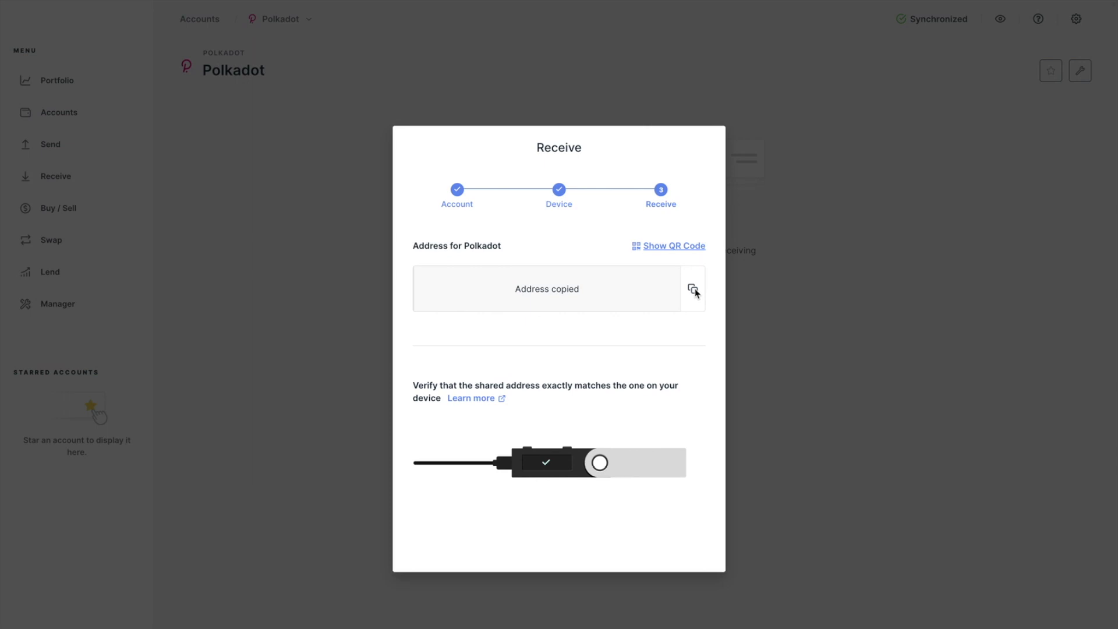
click(686, 247)
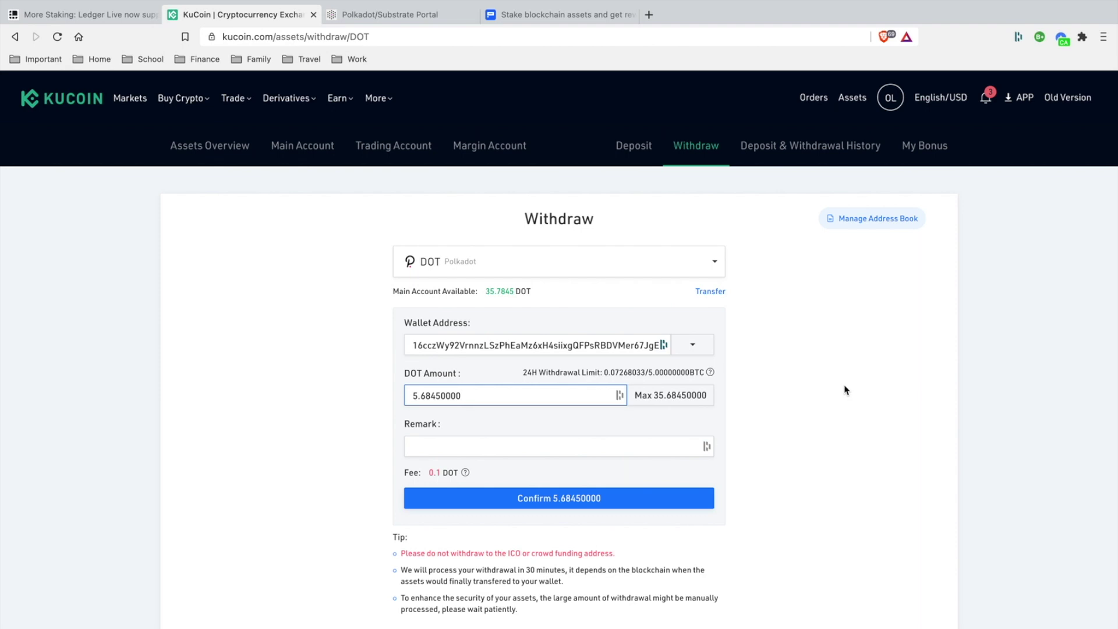
Confirm the KuCoin withdrawal of 5.6845 DOT to the Ledger Polkadot address.
scroll(699, 442, down, 1)
click(576, 495)
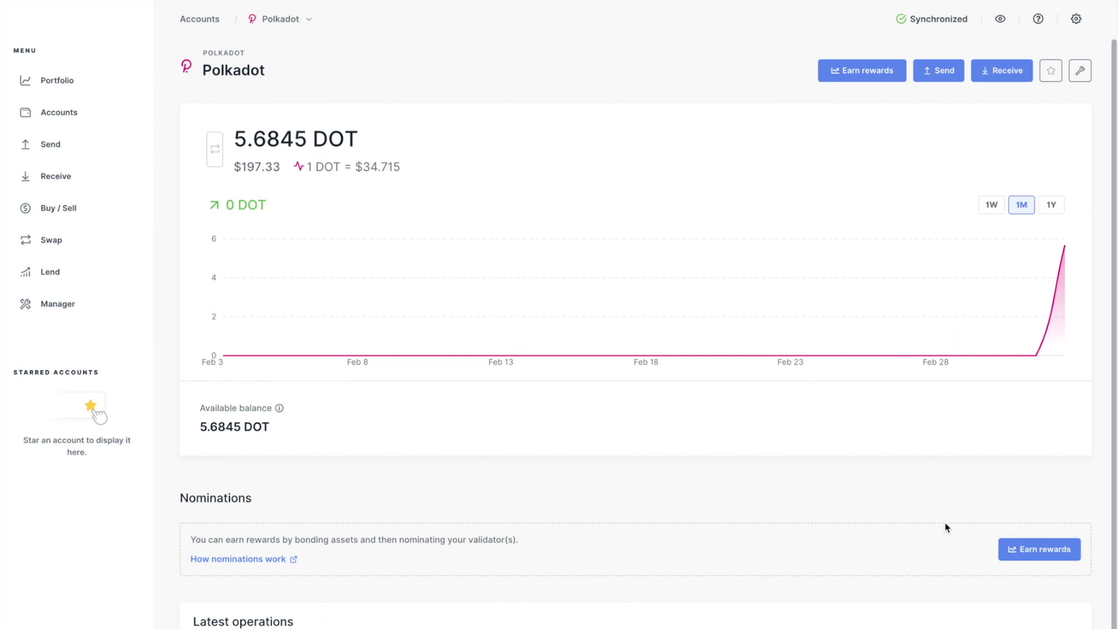
Bond 3 DOT via Earn rewards and dismiss the bonding success message.
click(1045, 549)
click(681, 543)
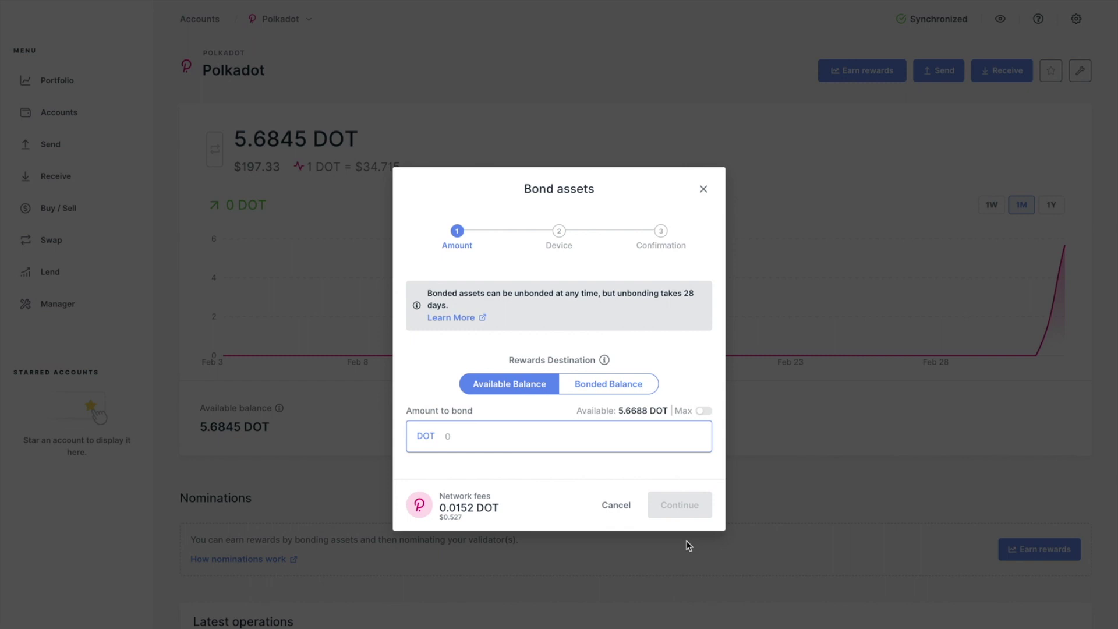
click(577, 437)
text(3)
click(672, 504)
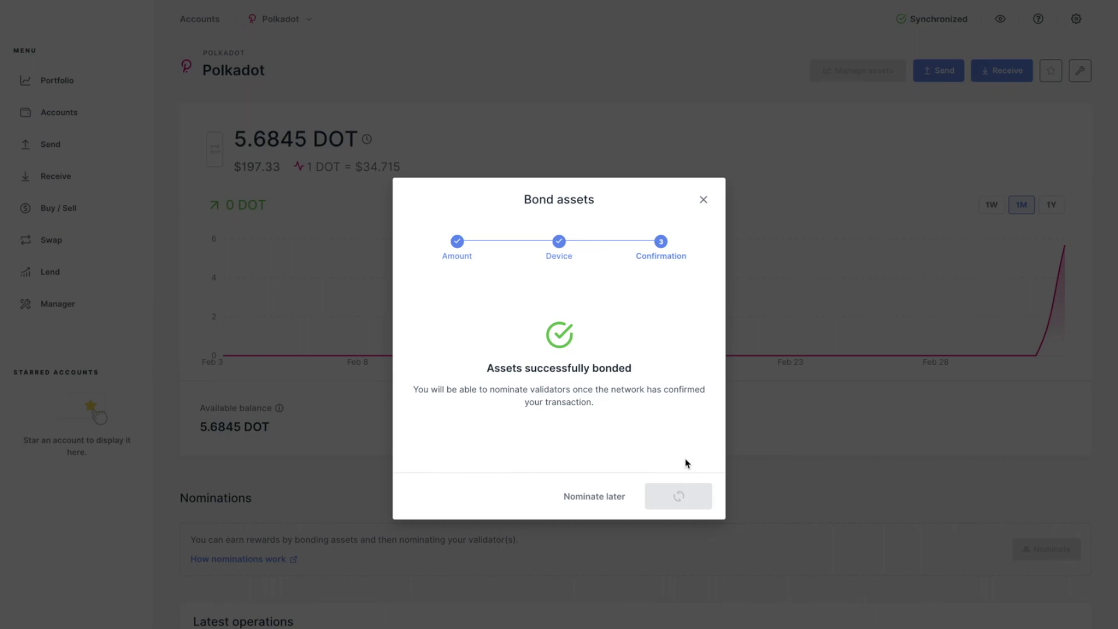
click(594, 496)
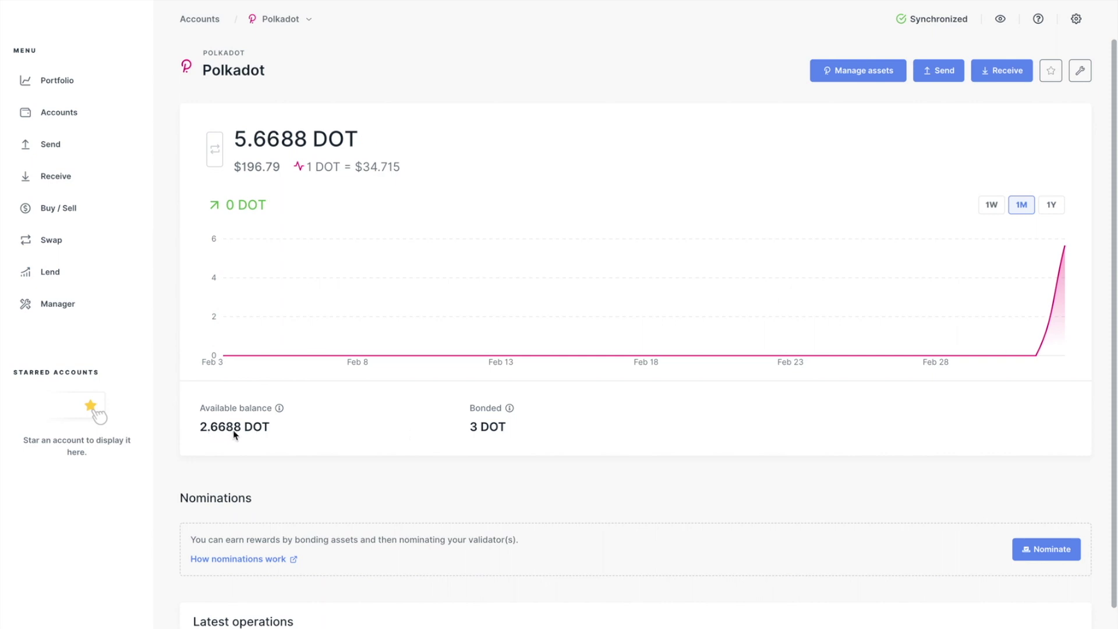
Start nominating in Ledger Live, then open Network > Staking in the Polkadot portal.
click(1045, 554)
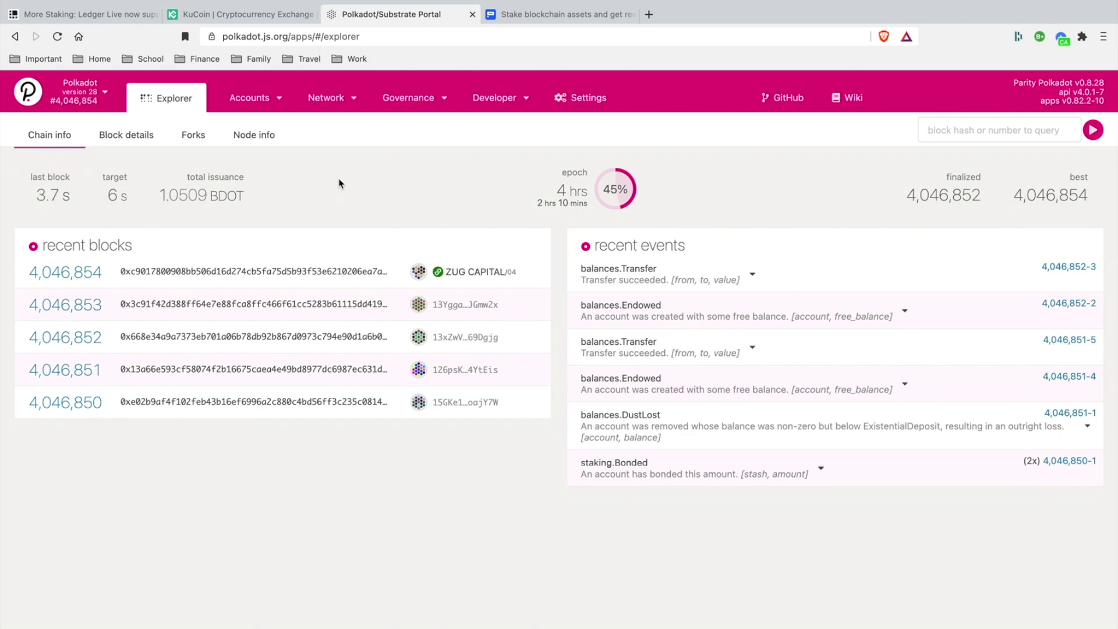
mouse_move(327, 99)
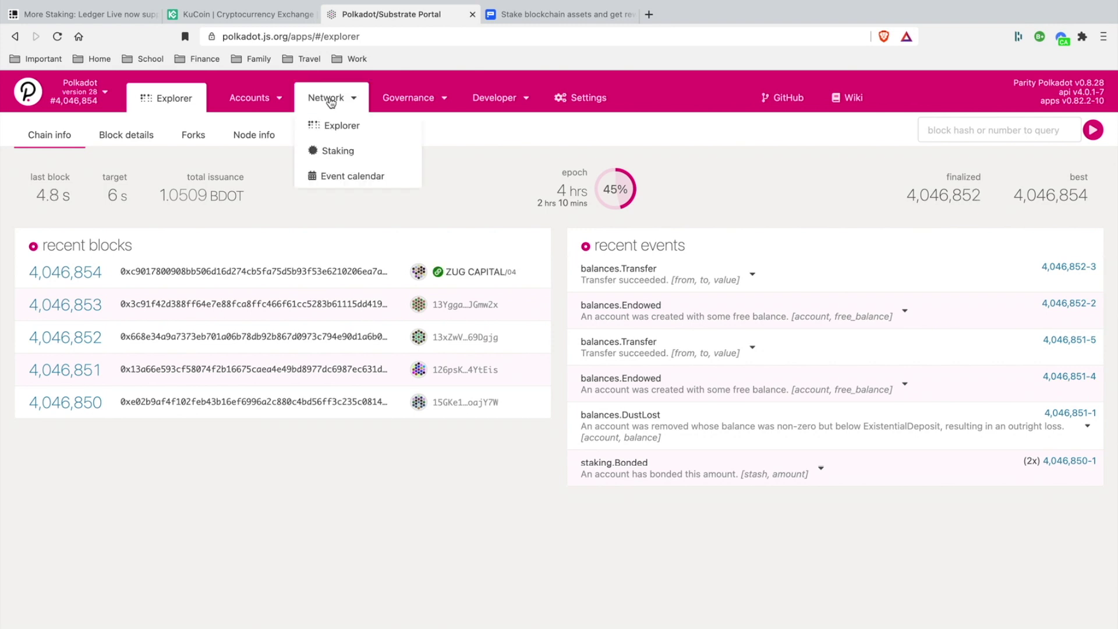
click(337, 150)
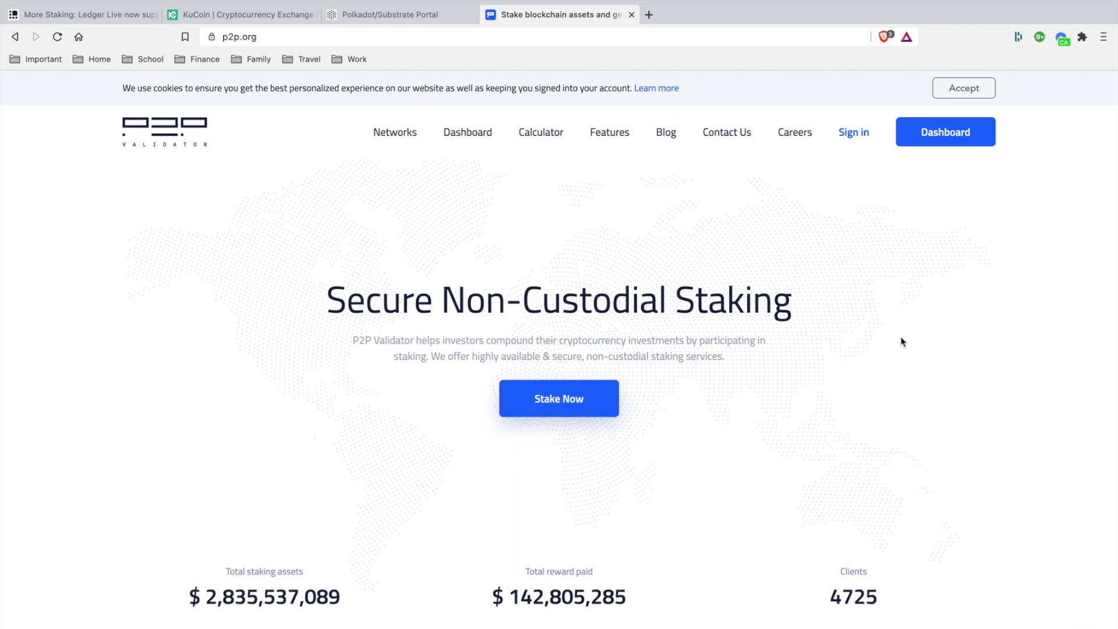
Scroll the p2p.org homepage down to the Choose a network section.
scroll(901, 342, down, 12)
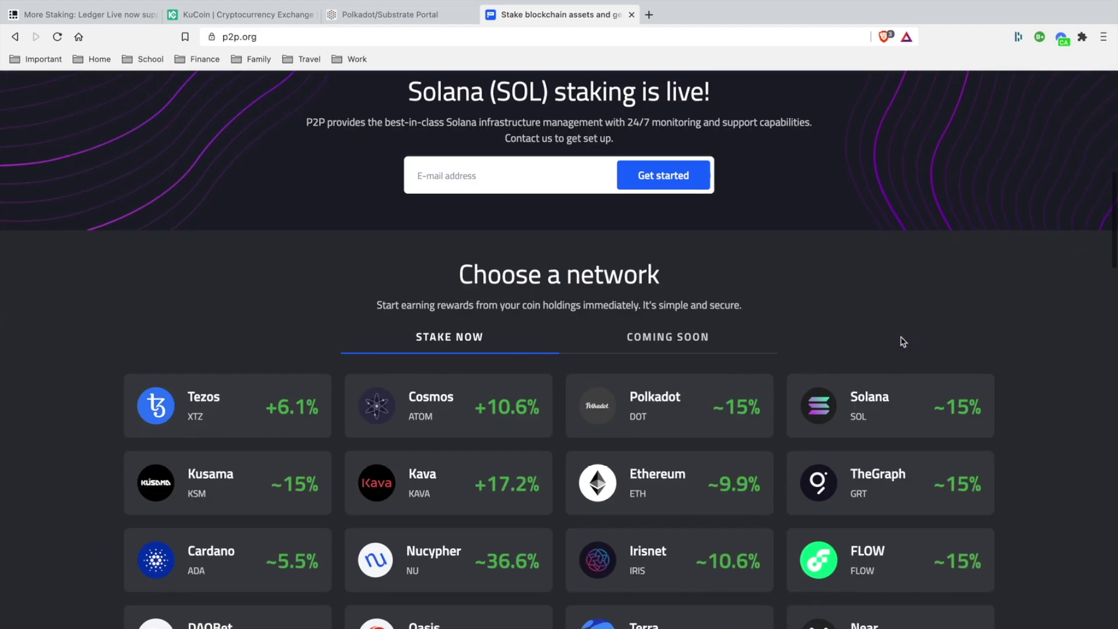
scroll(901, 342, down, 2)
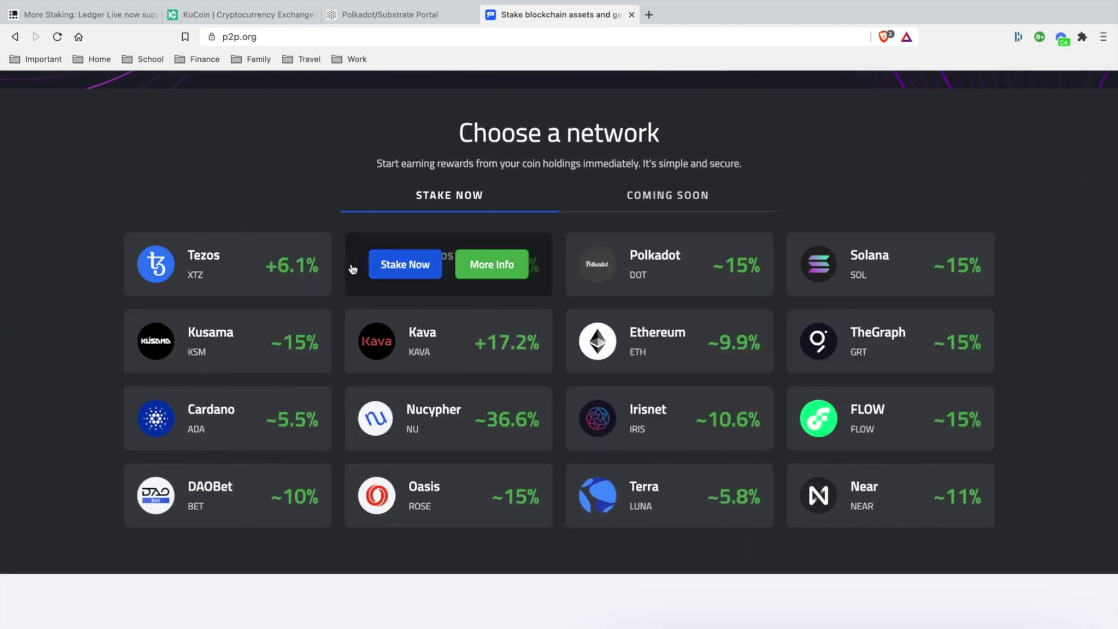
Back in the portal's validator list, review the performance charts of P2P.ORG/3.
click(378, 14)
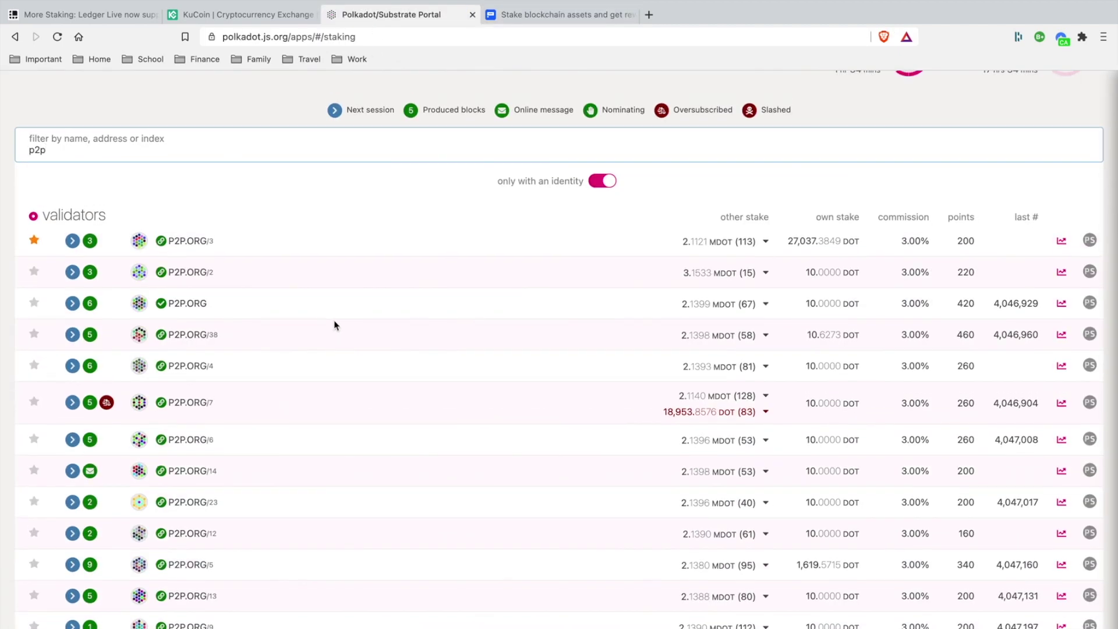
scroll(688, 317, up, 3)
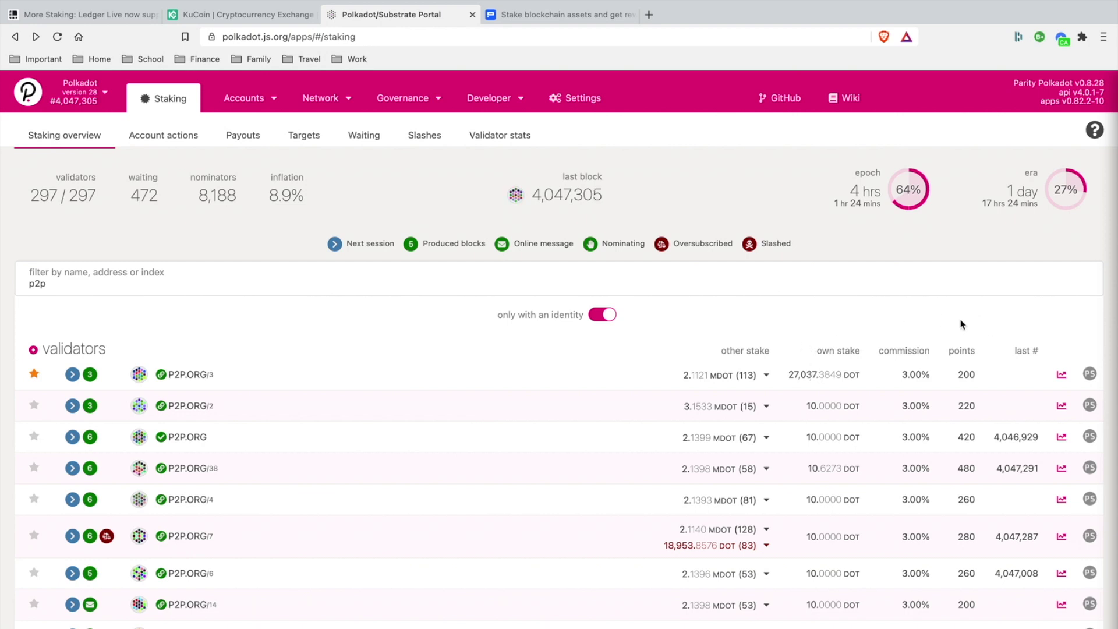
click(1061, 374)
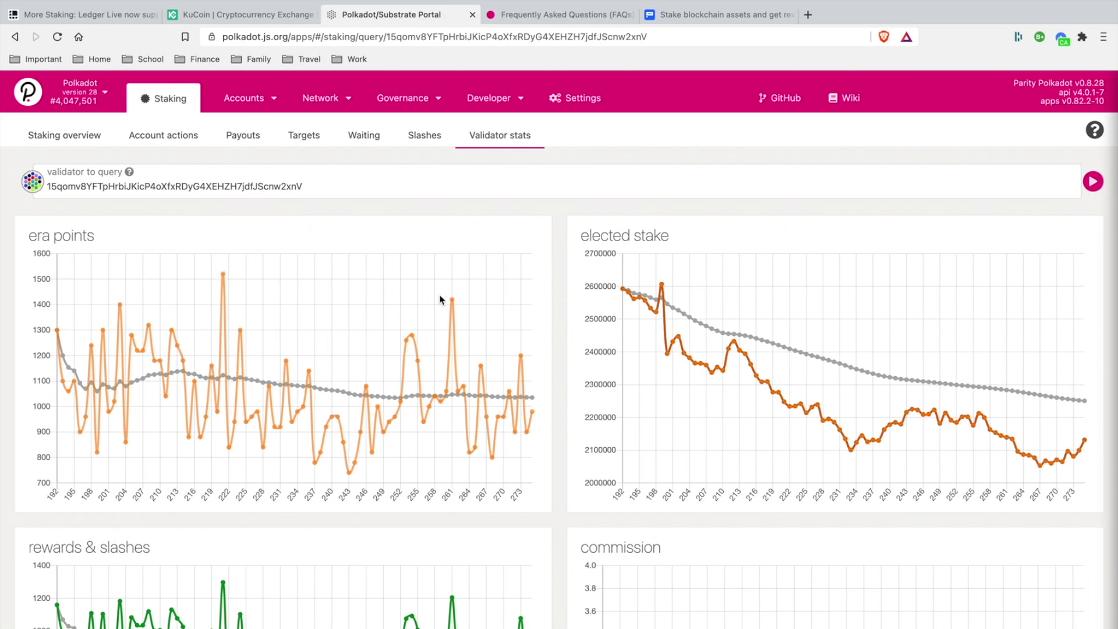
scroll(224, 299, down, 3)
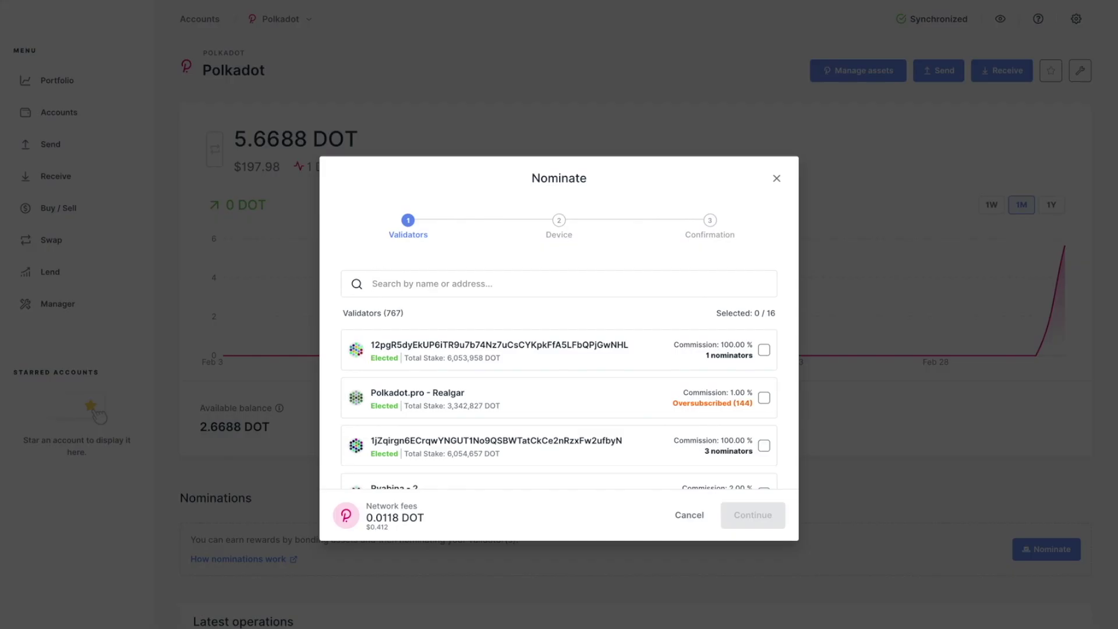
Search 'p2p', nominate P2P.ORG - 3, and view the nomination operation details.
text(p2p)
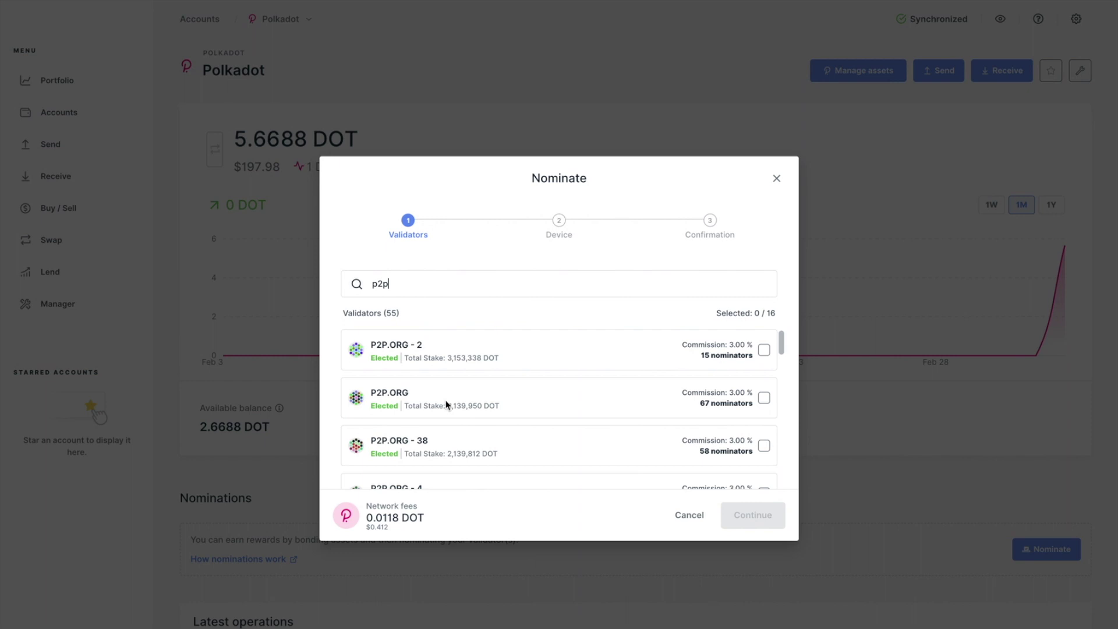
scroll(446, 399, down, 15)
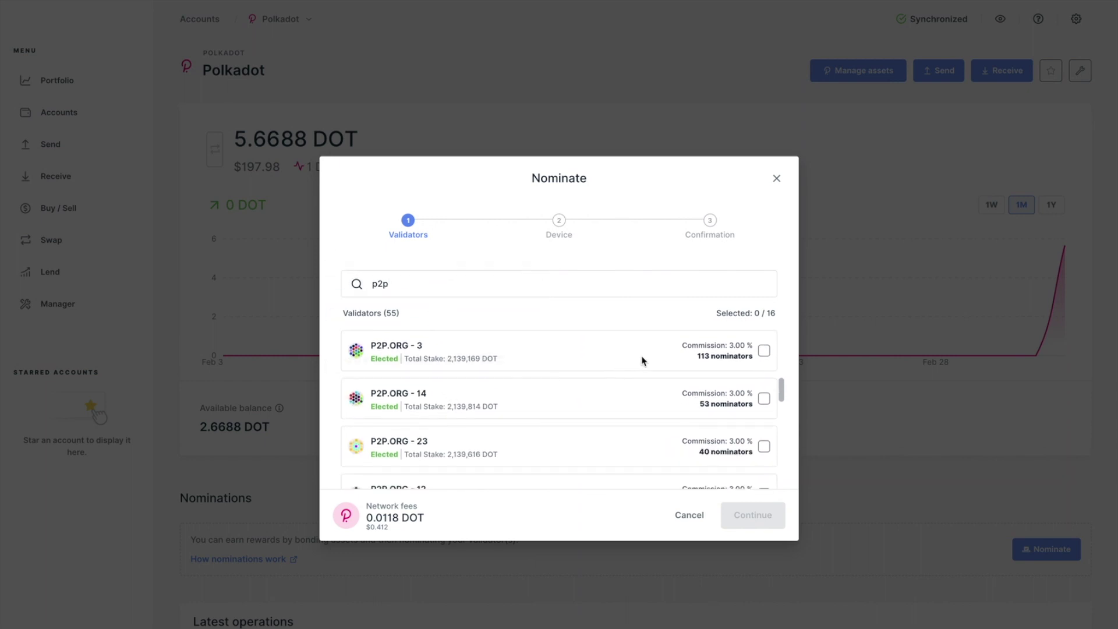
click(764, 351)
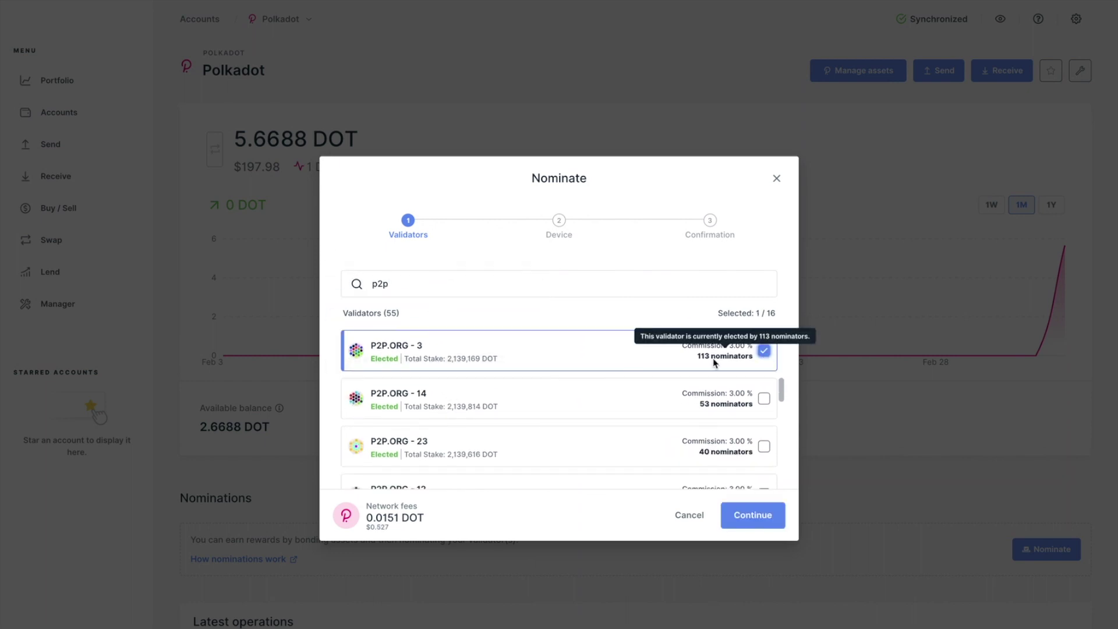
click(757, 513)
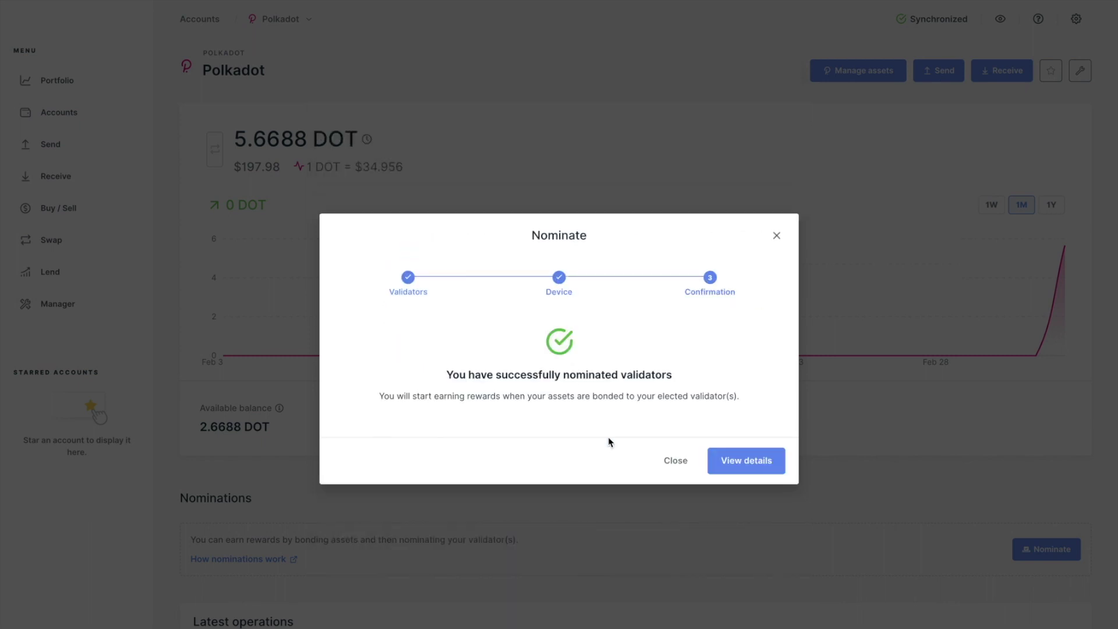
click(743, 462)
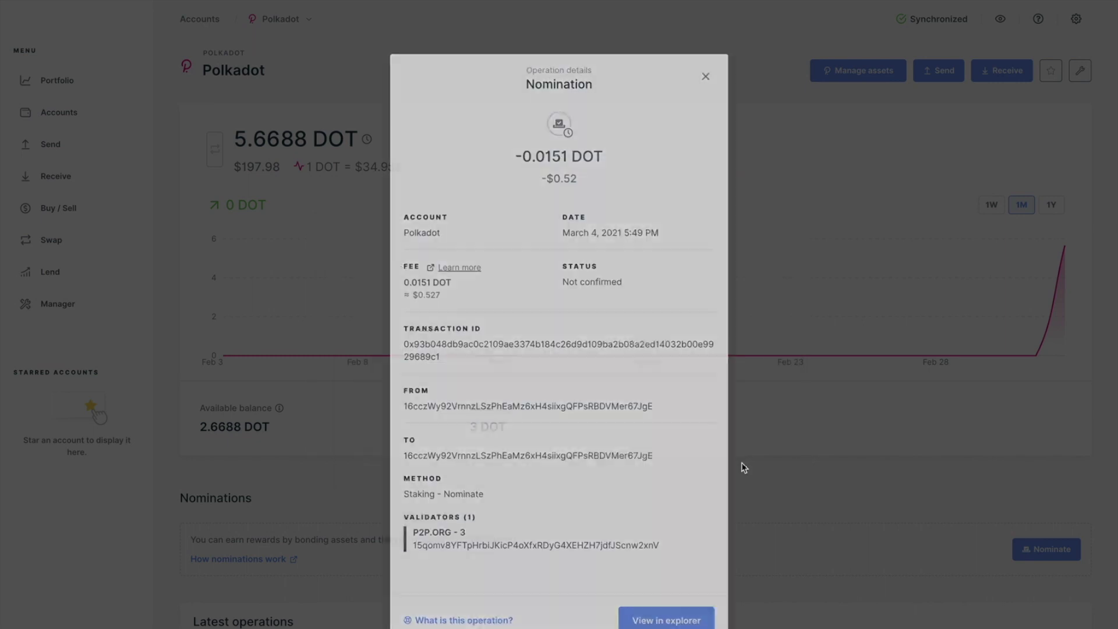